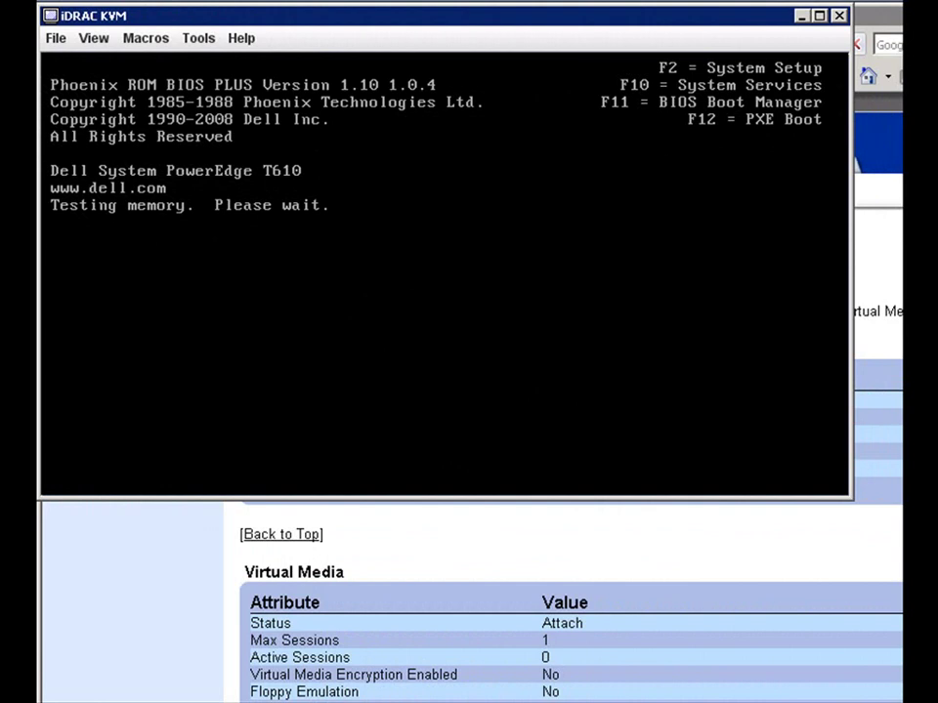
Enter System Services with F10 during boot to load the Unified Server Configurator main menu.
{"action": "key", "text": "F10"}
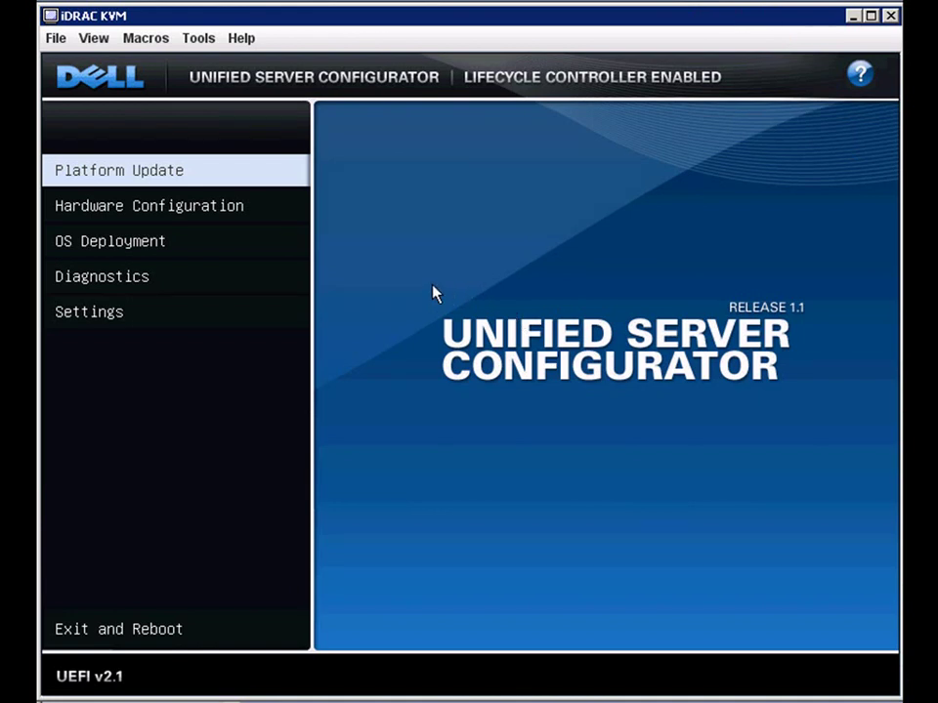
Launch the Platform Update wizard, keep HTTP proxy type, and set the repository to USB Device USB0.
{"action": "left_click", "coordinate": [150, 170]}
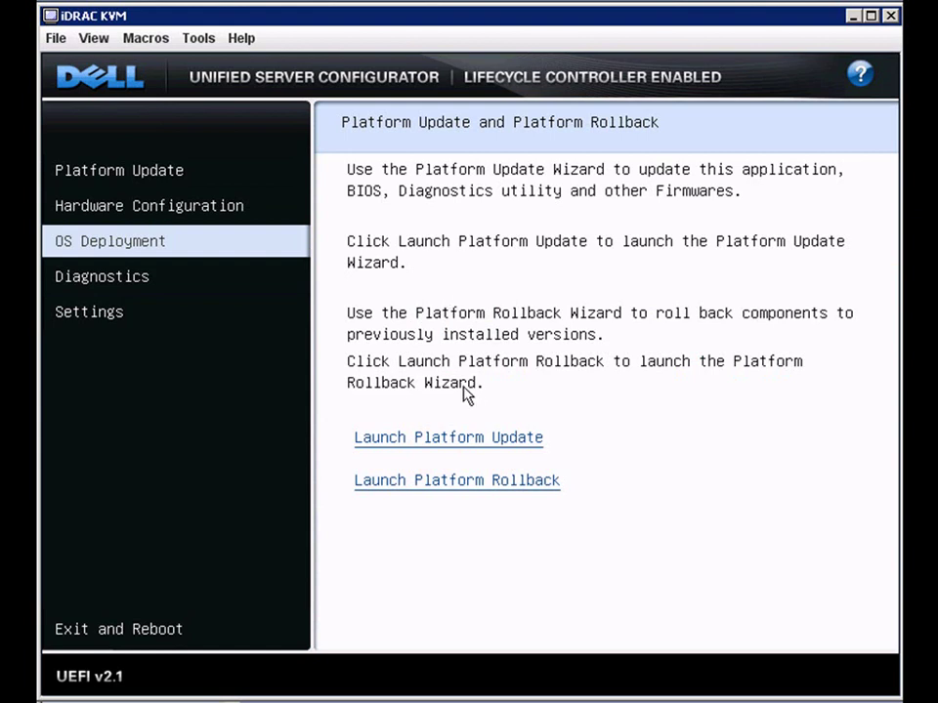
{"action": "left_click", "coordinate": [469, 439]}
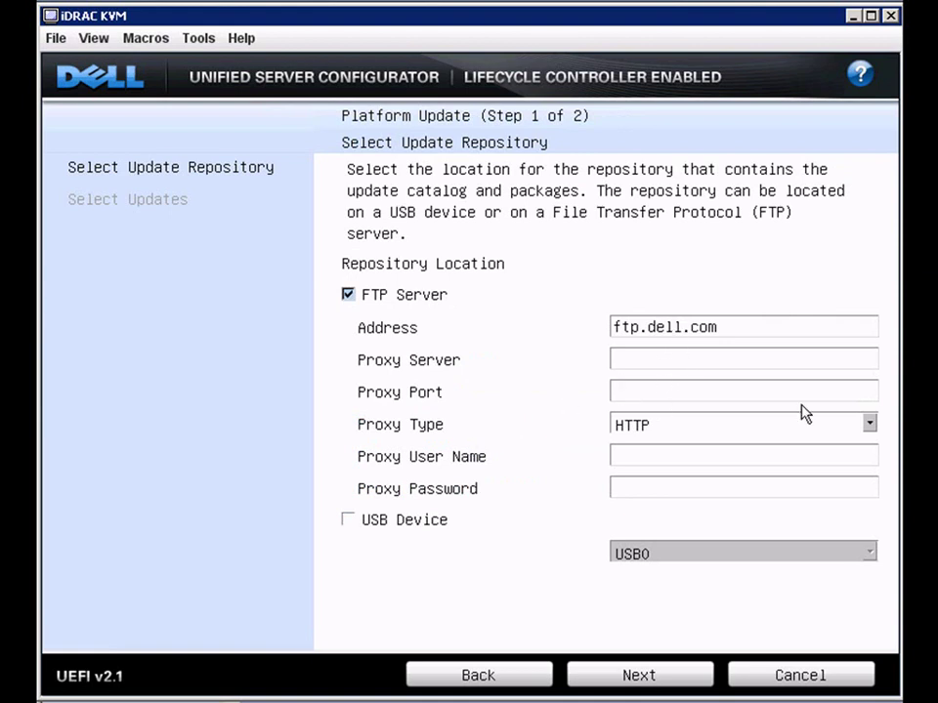
{"action": "left_click", "coordinate": [868, 426]}
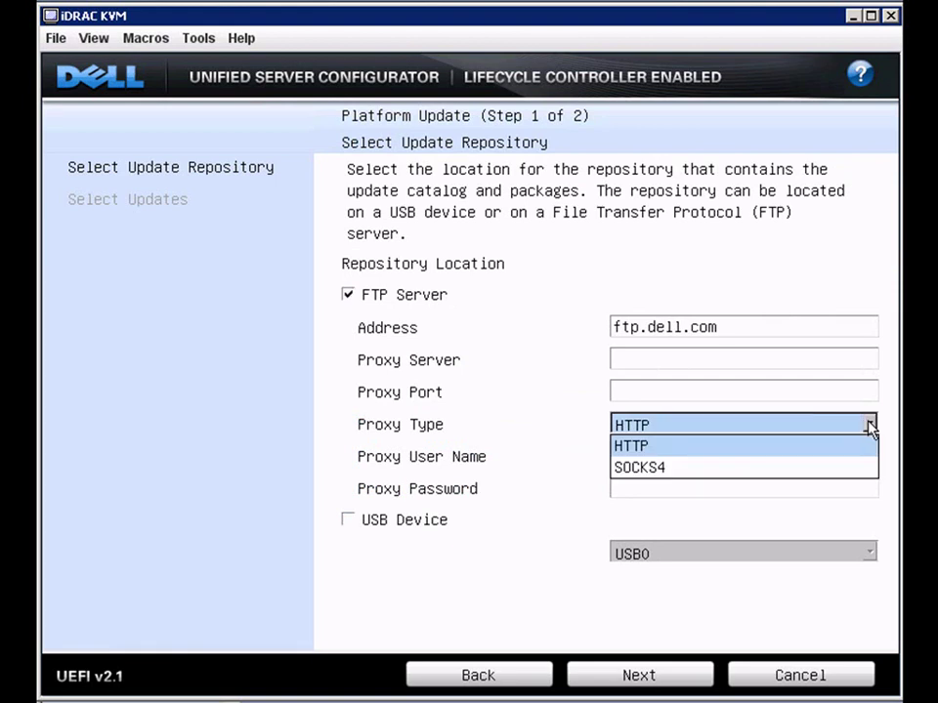
{"action": "left_click", "coordinate": [869, 426]}
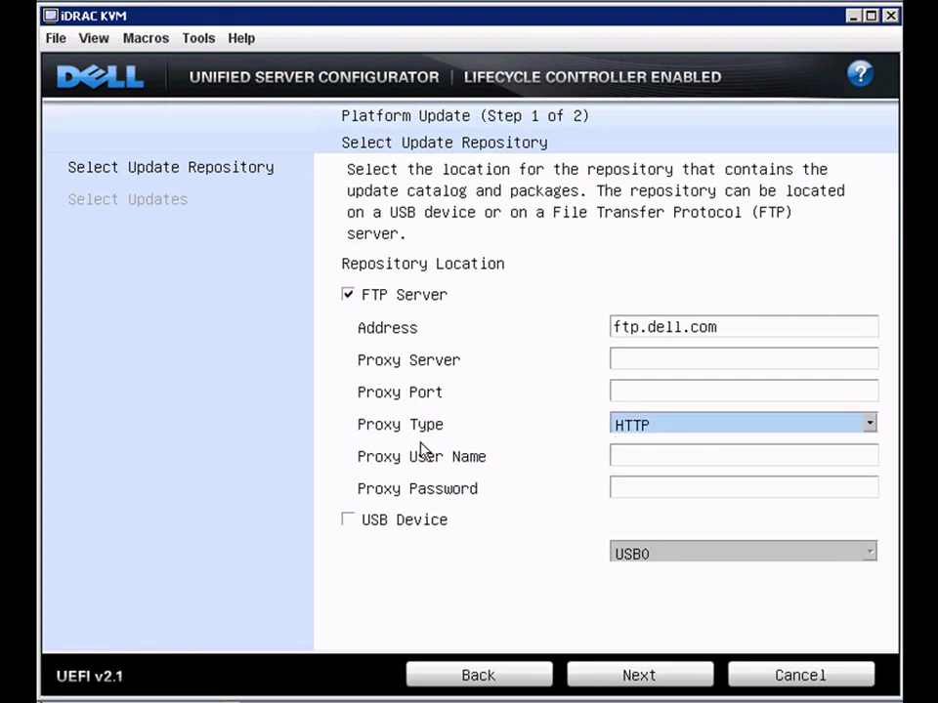
{"action": "left_click", "coordinate": [348, 522]}
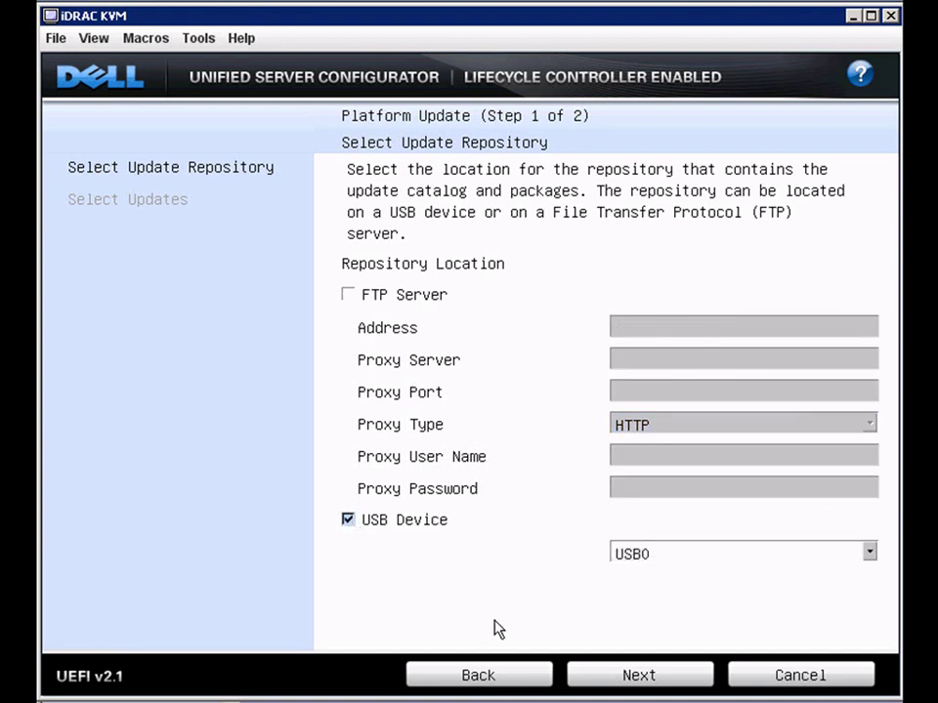
List the USB updates (BIOS 1.0.4, iDRAC6 1.01), tick iDRAC6 and BIOS, then untick both.
{"action": "left_click", "coordinate": [640, 674]}
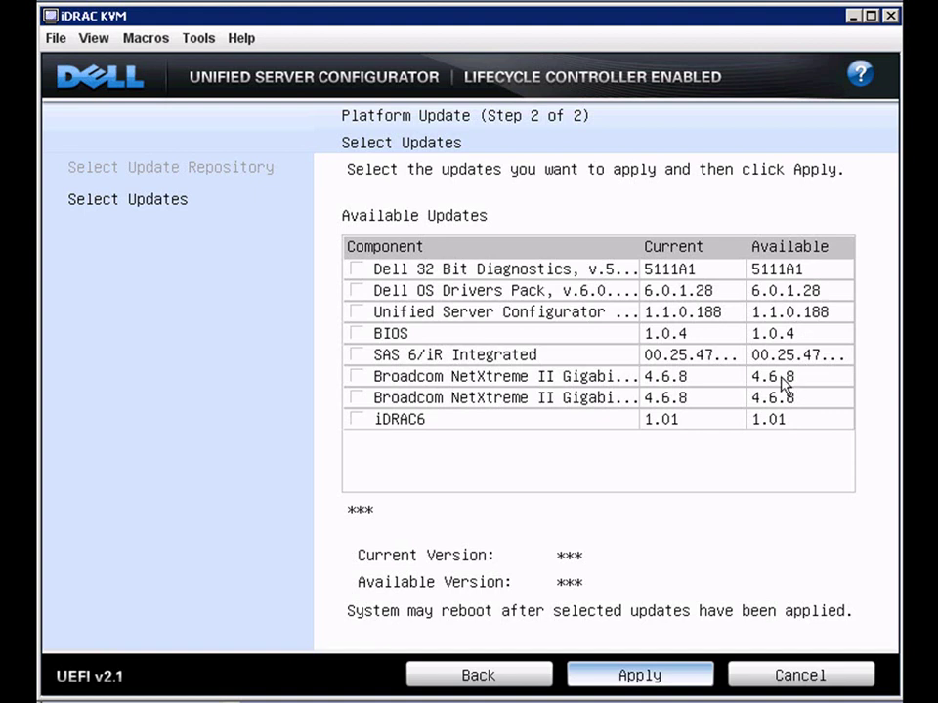
{"action": "left_click", "coordinate": [357, 421]}
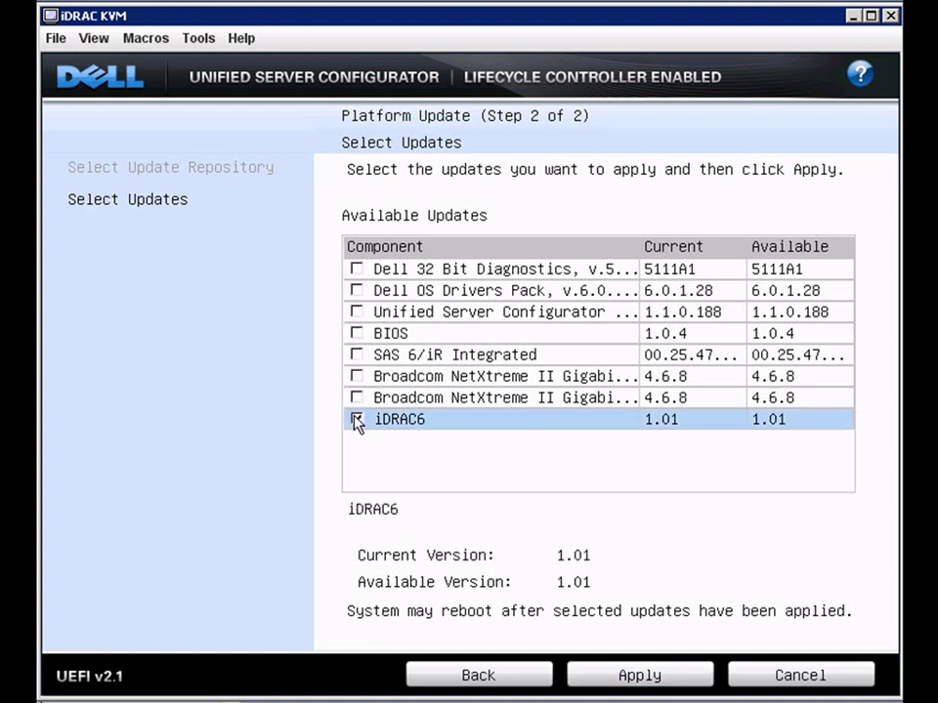
{"action": "left_click", "coordinate": [358, 335]}
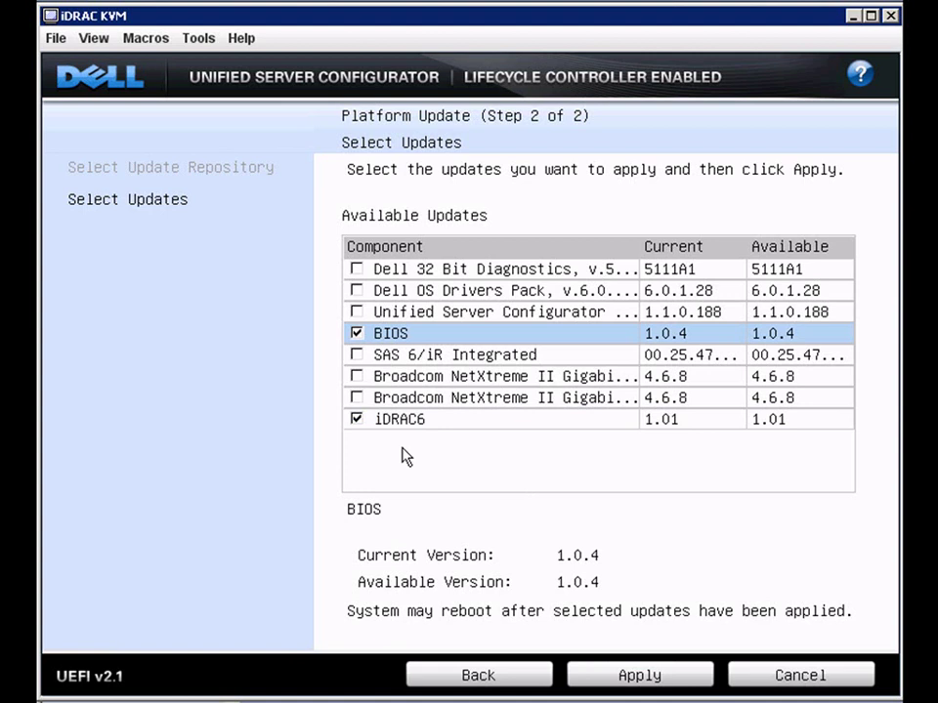
{"action": "left_click", "coordinate": [357, 420]}
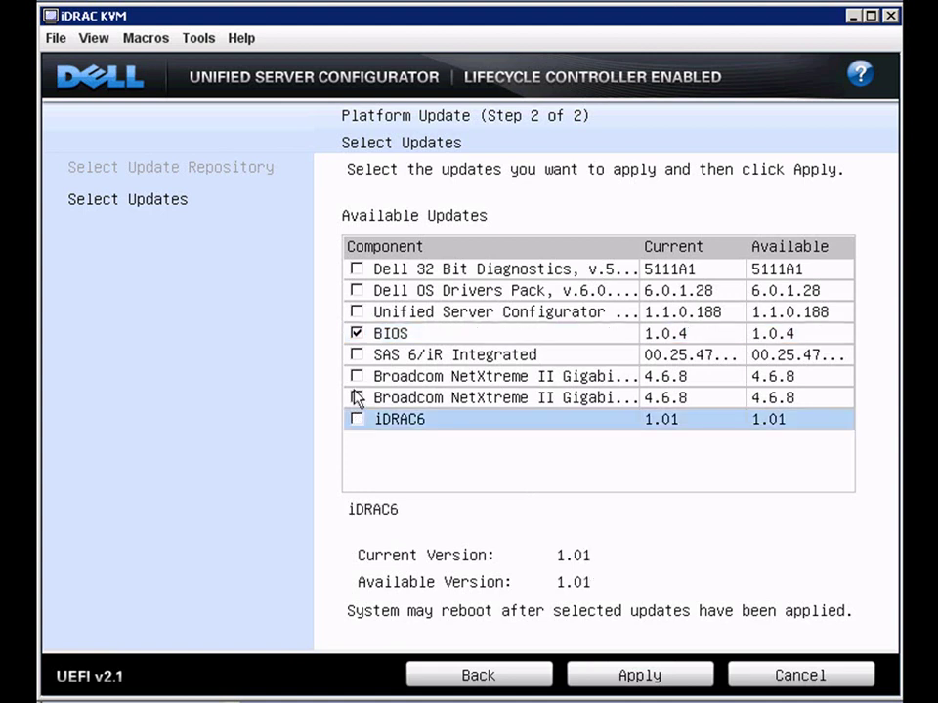
{"action": "left_click", "coordinate": [358, 333]}
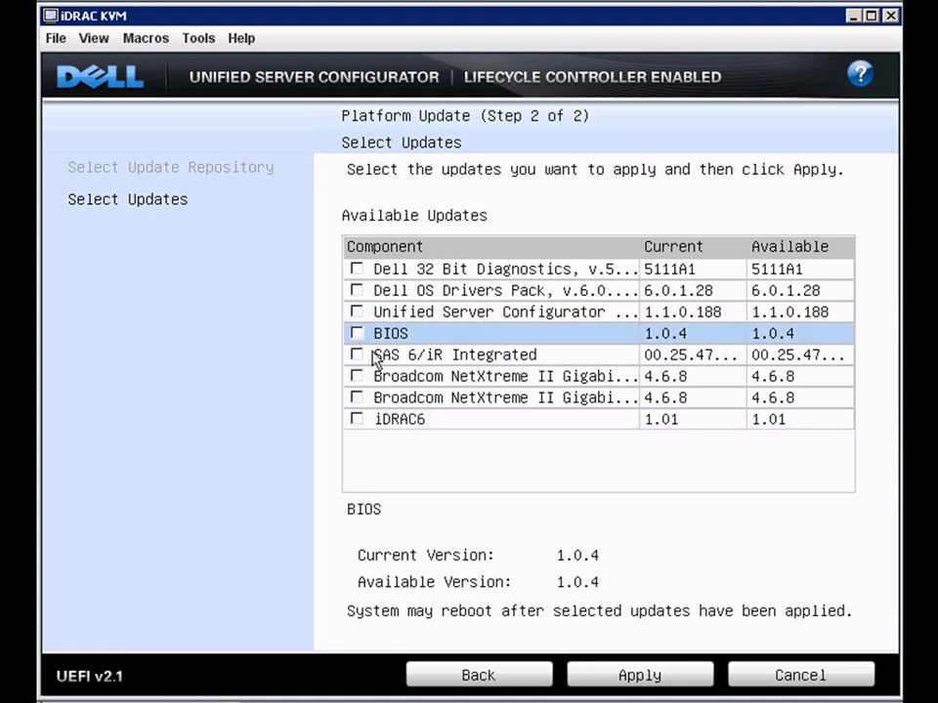
{"action": "left_click", "coordinate": [810, 672]}
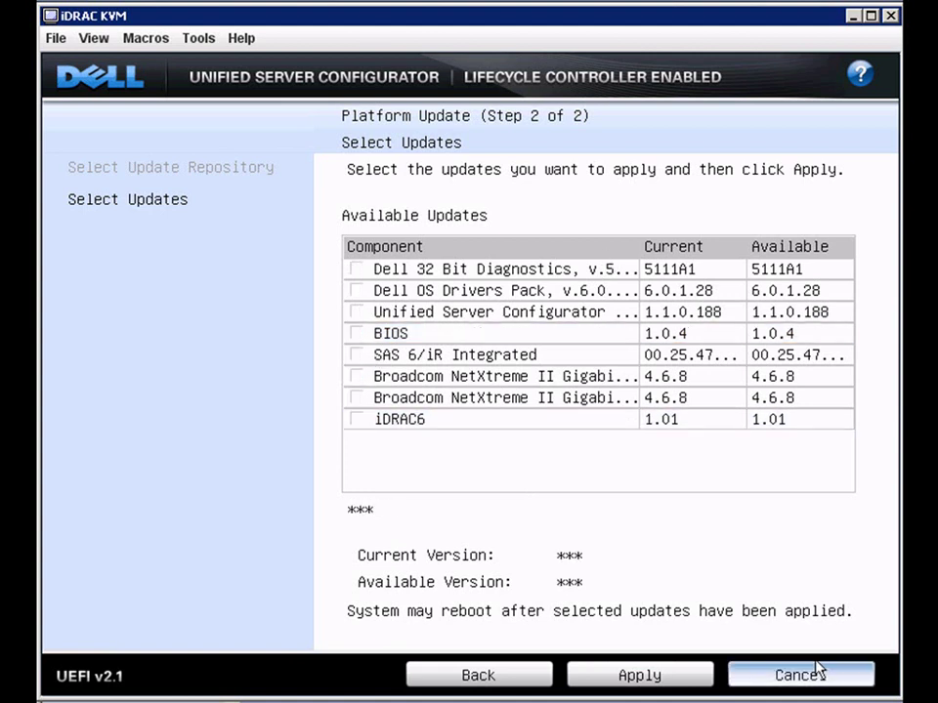
Switch the repository to FTP address 143.166.11.10 through proxy 192.168.50.126, port 8080.
{"action": "left_click", "coordinate": [478, 676]}
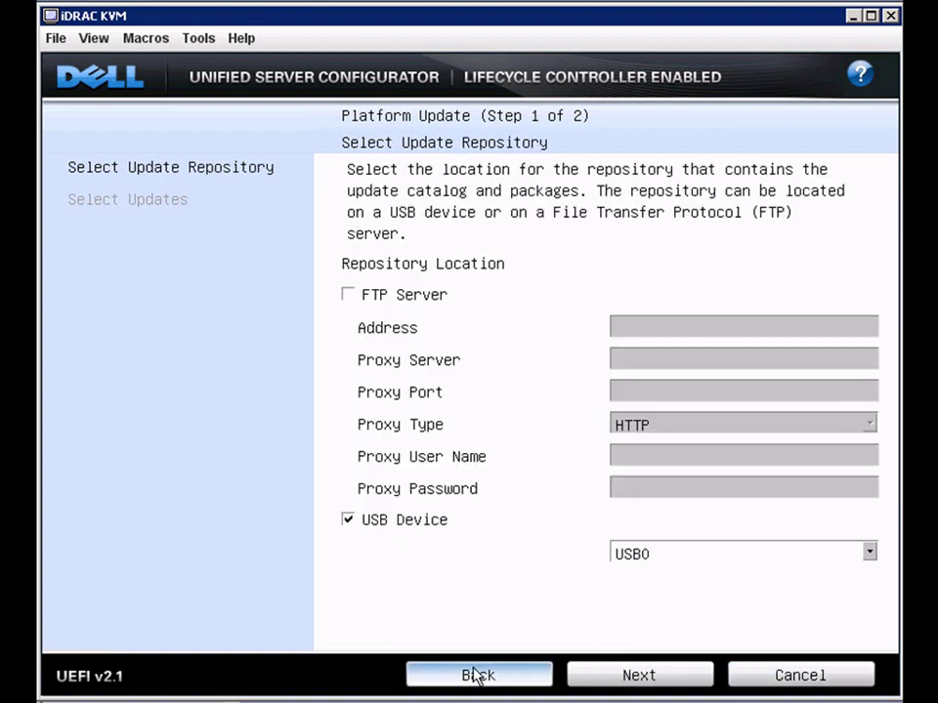
{"action": "left_click", "coordinate": [347, 521]}
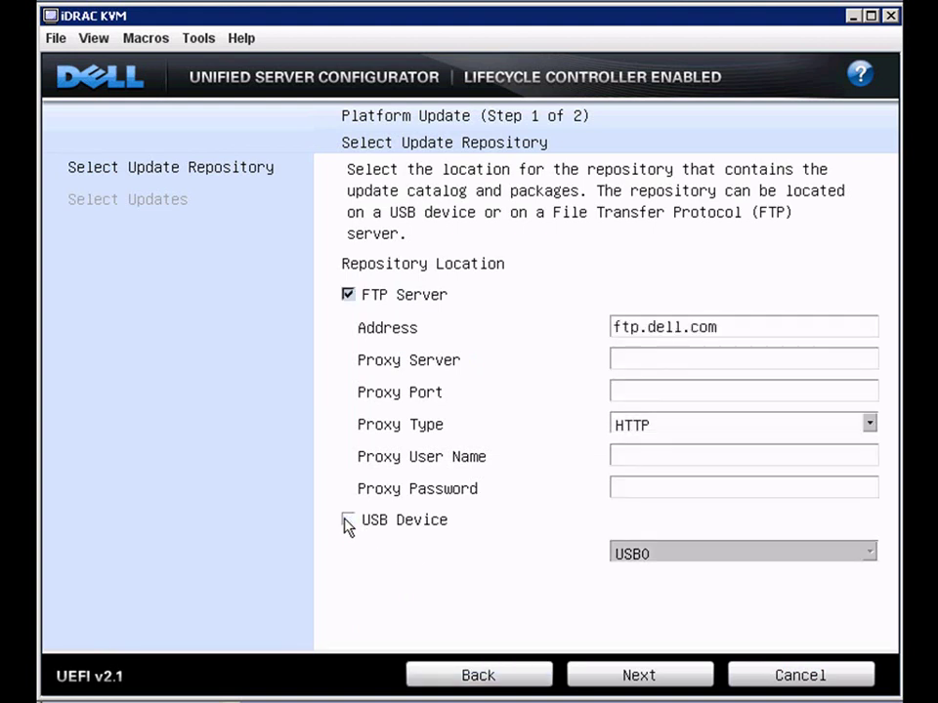
{"action": "left_click", "coordinate": [702, 362]}
{"action": "type", "text": "192"}
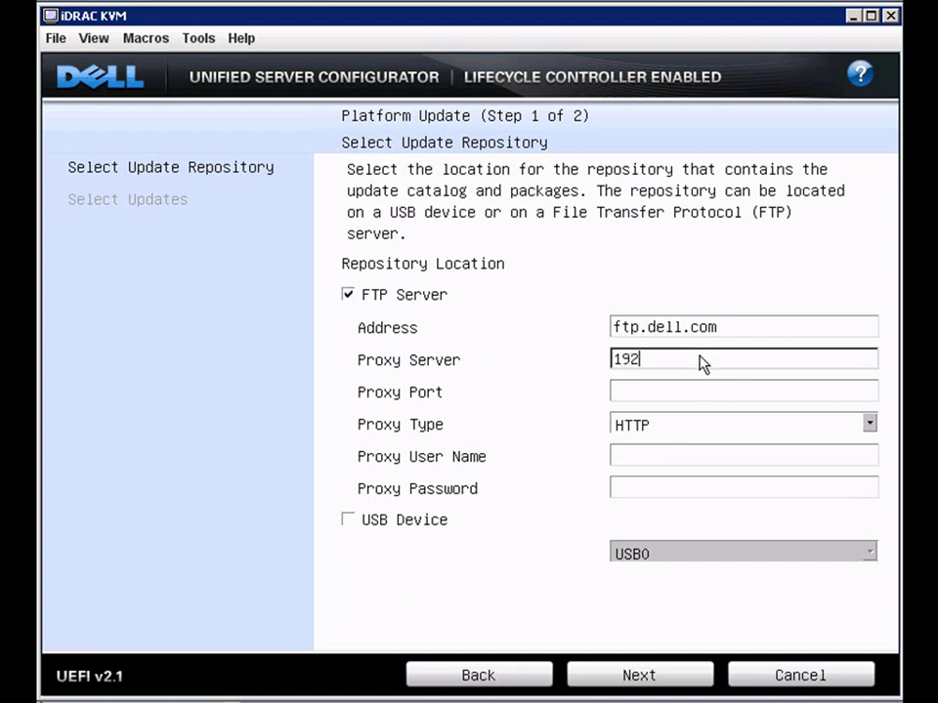
{"action": "type", "text": ".168.50.126"}
{"action": "left_click", "coordinate": [665, 394]}
{"action": "type", "text": "8080"}
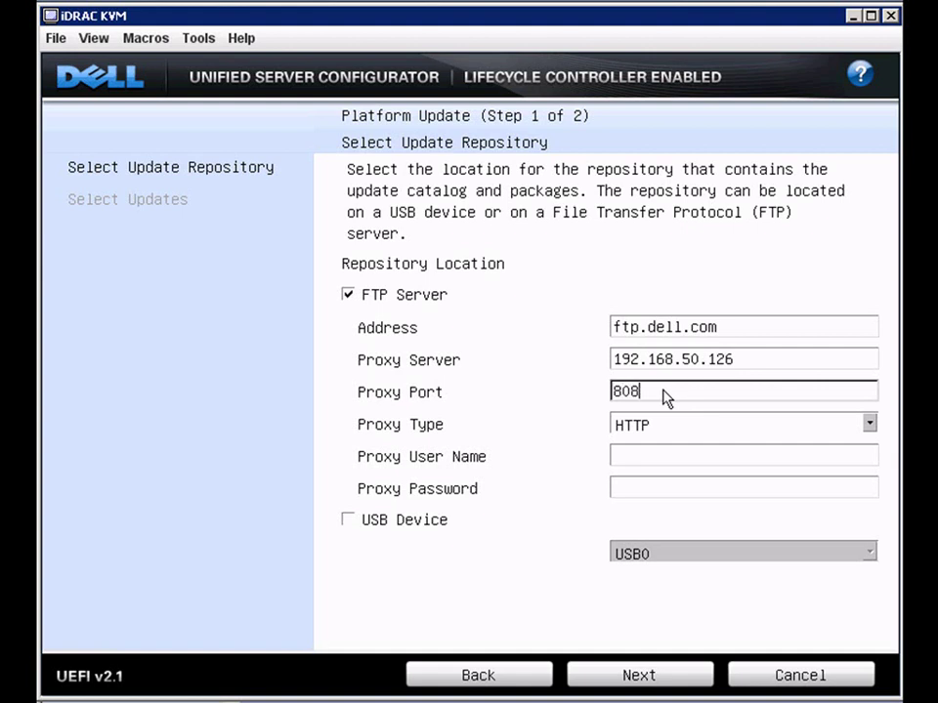
{"action": "left_click", "coordinate": [729, 329]}
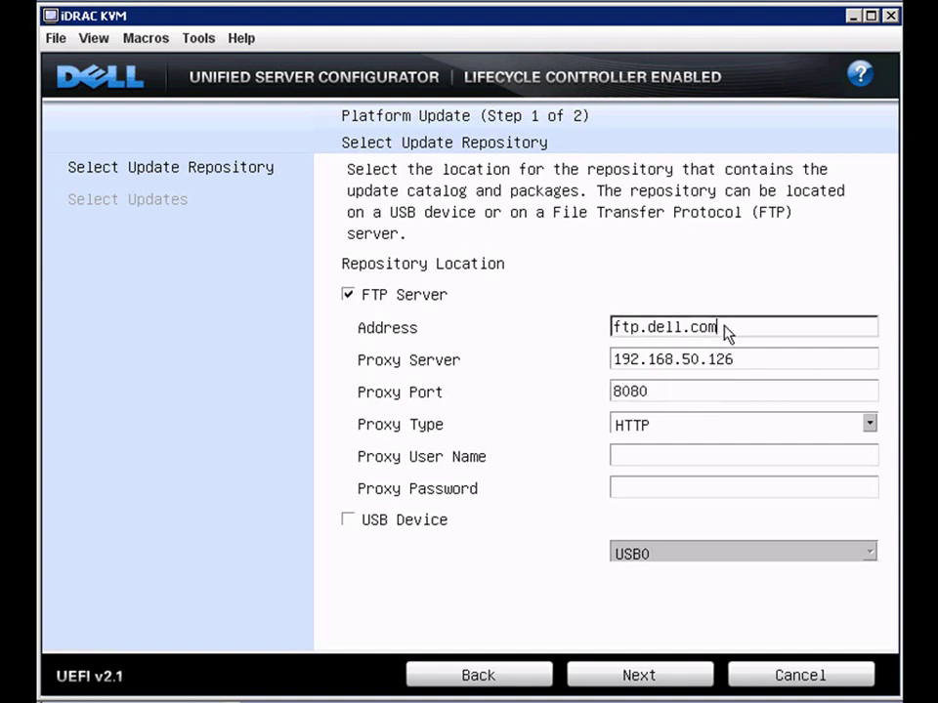
{"action": "key", "text": "BackSpace"}
{"action": "key", "text": "BackSpace"}
{"action": "key", "text": "BackSpace"}
{"action": "key", "text": "BackSpace"}
{"action": "key", "text": "BackSpace"}
{"action": "key", "text": "BackSpace"}
{"action": "key", "text": "BackSpace"}
{"action": "key", "text": "BackSpace"}
{"action": "key", "text": "BackSpace"}
{"action": "key", "text": "BackSpace"}
{"action": "key", "text": "BackSpace"}
{"action": "key", "text": "BackSpace"}
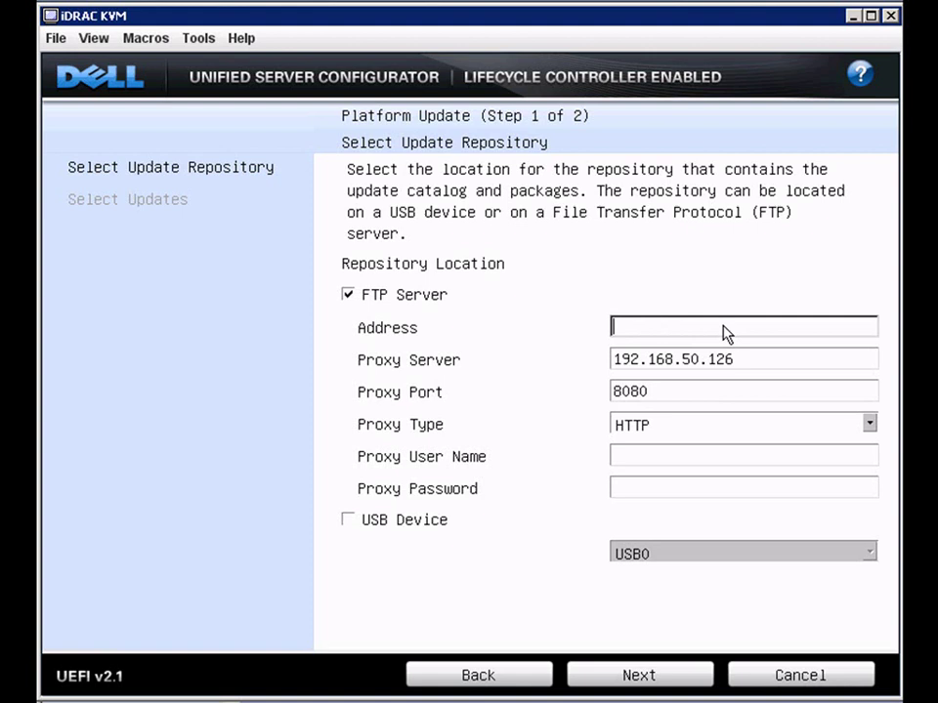
{"action": "type", "text": "143.166.11.10"}
Load the FTP repository's updates, tick iDRAC6, then request cancelling the wizard.
{"action": "left_click", "coordinate": [653, 674]}
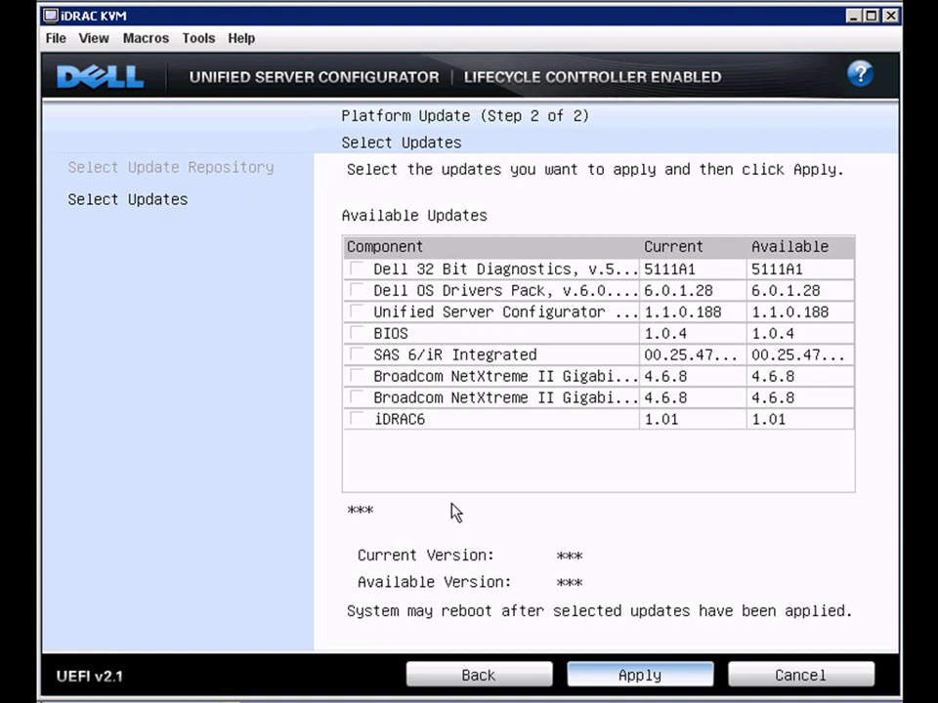
{"action": "key", "text": "space"}
{"action": "left_click", "coordinate": [781, 676]}
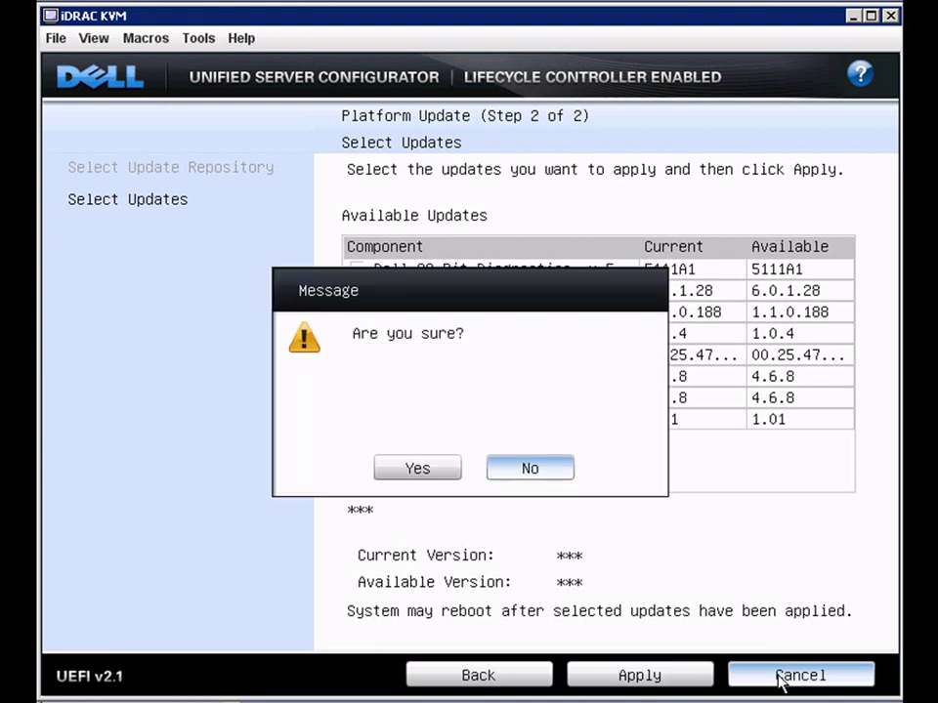
Confirm cancelling, view the Platform Rollback components (iDRAC6 back to 1.00), then go back.
{"action": "left_click", "coordinate": [427, 470]}
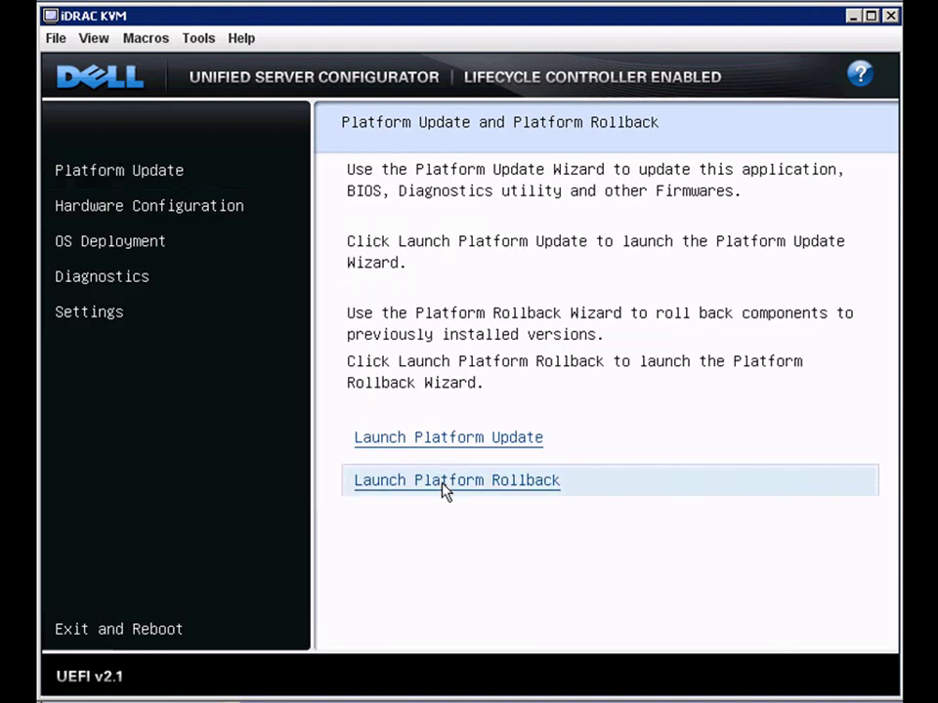
{"action": "left_click", "coordinate": [444, 481]}
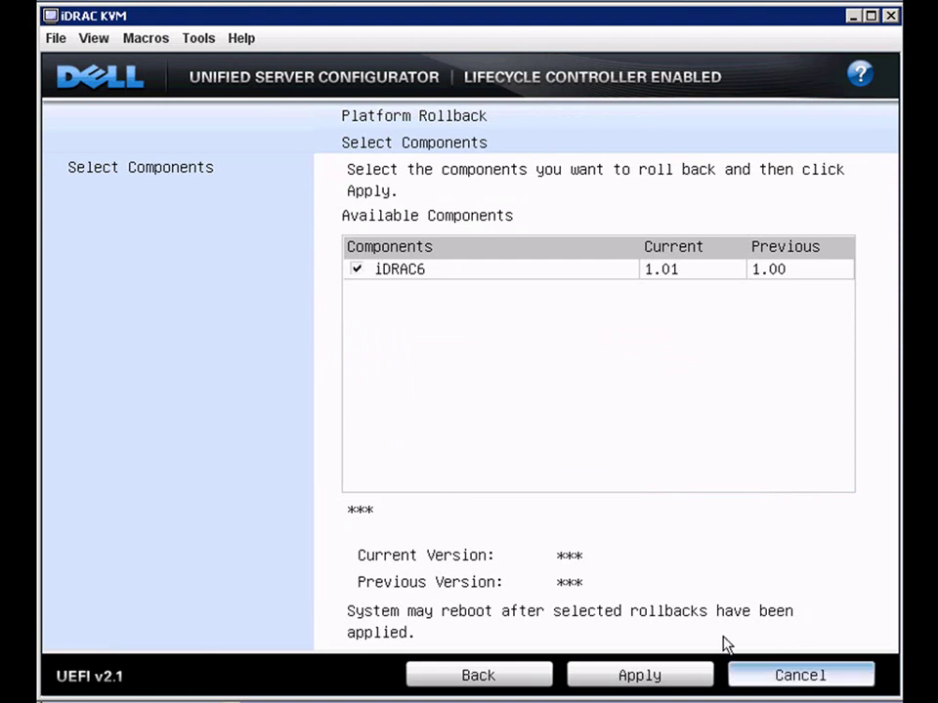
{"action": "left_click", "coordinate": [498, 675]}
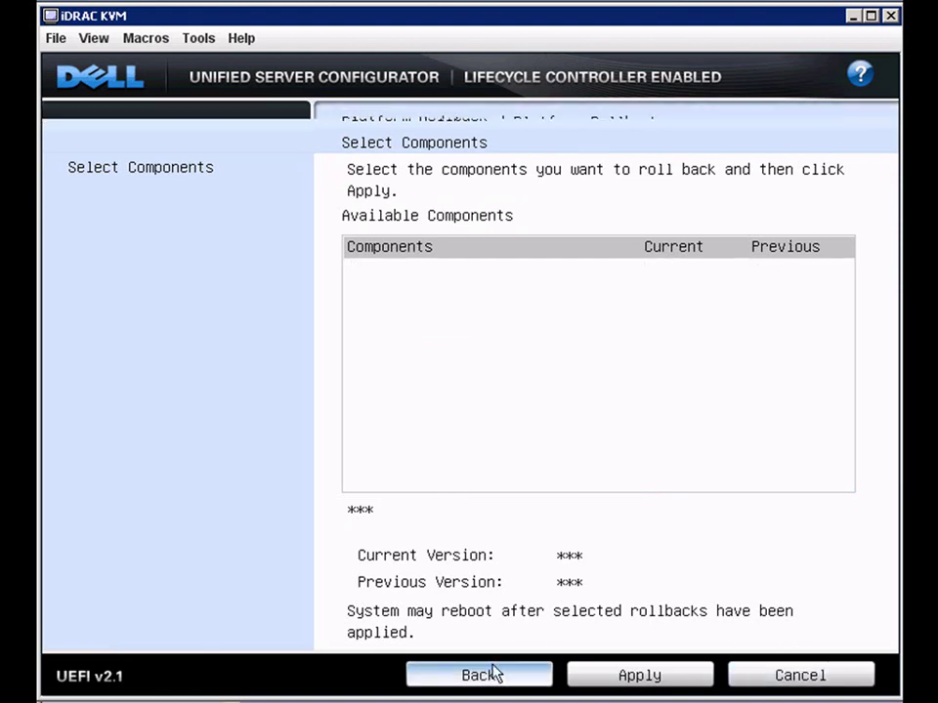